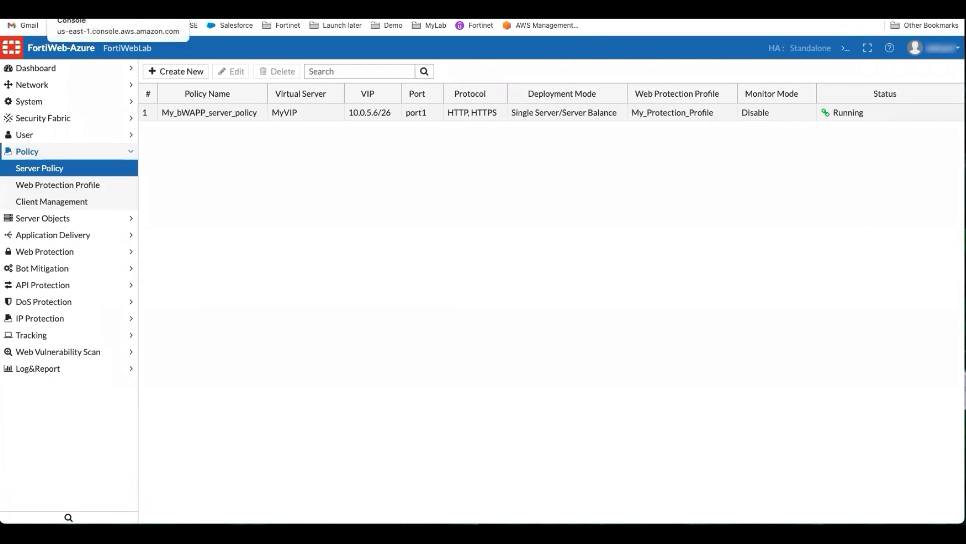
# - Open the SAMLTestID entry among the remote SAML servers and review its name, entity ID and identity provider metadata section
pyautogui.click(49, 72)
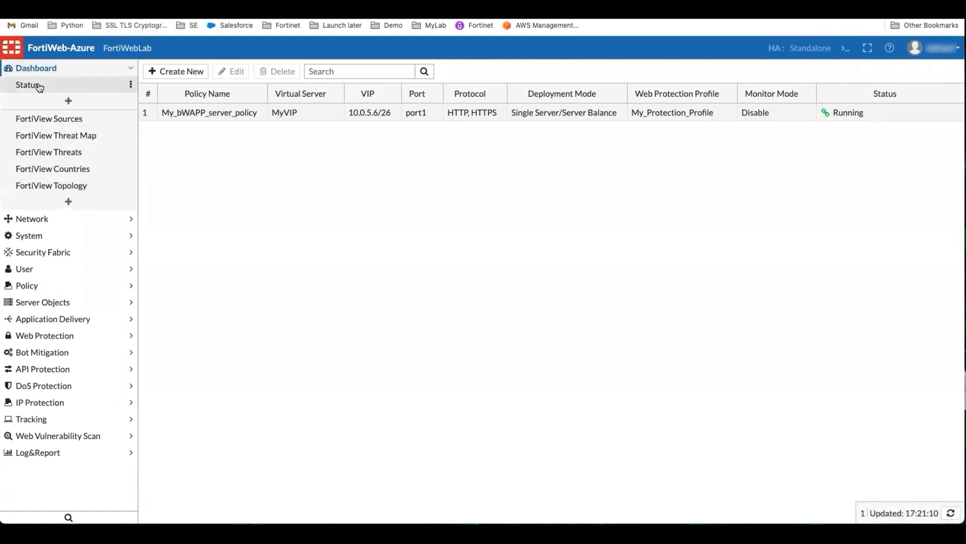
pyautogui.click(48, 268)
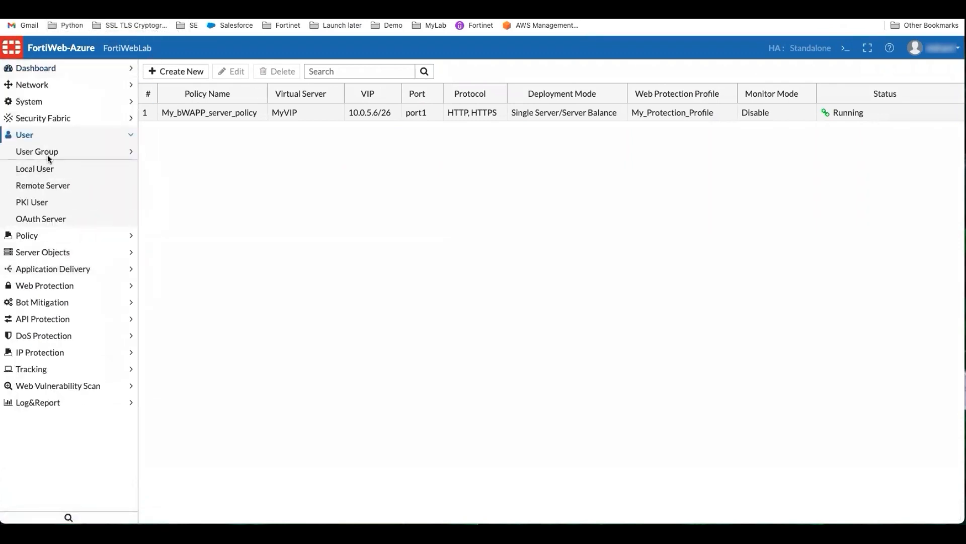
pyautogui.click(48, 185)
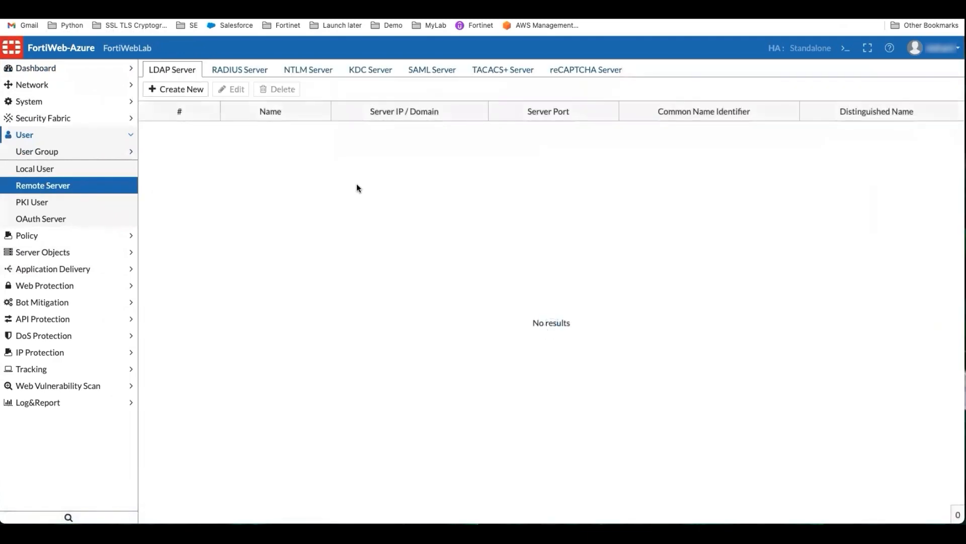
pyautogui.click(444, 72)
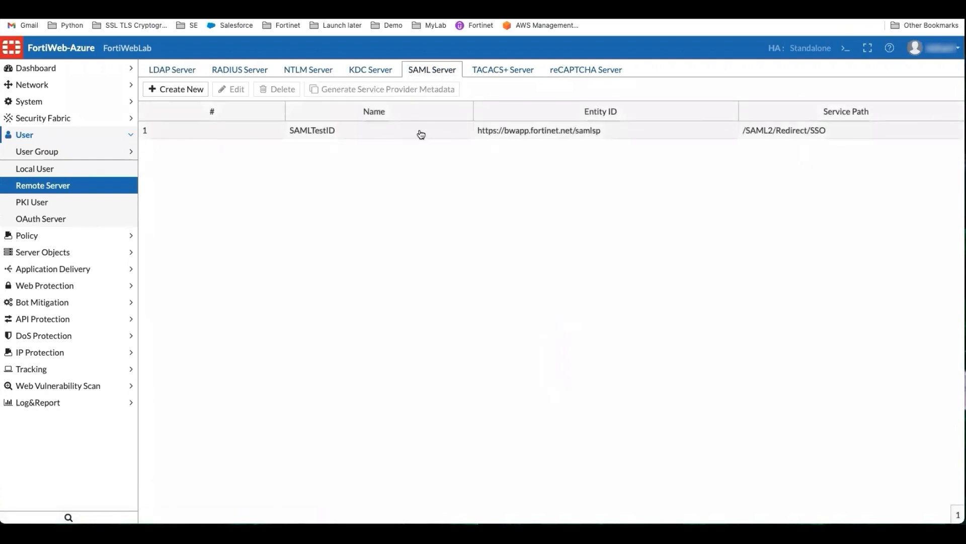
pyautogui.doubleClick(420, 134)
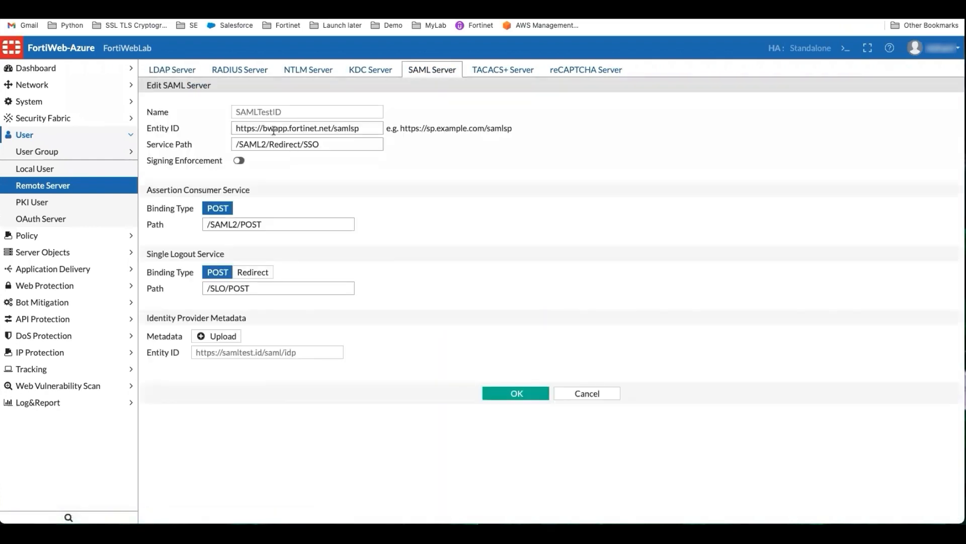
pyautogui.moveTo(285, 113); pyautogui.dragTo(254, 114)
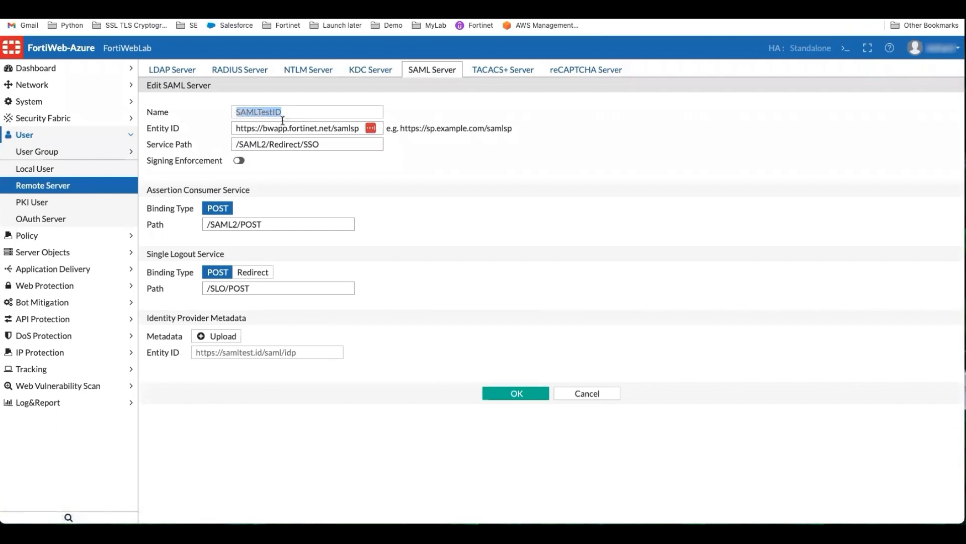
pyautogui.moveTo(236, 128); pyautogui.dragTo(359, 128)
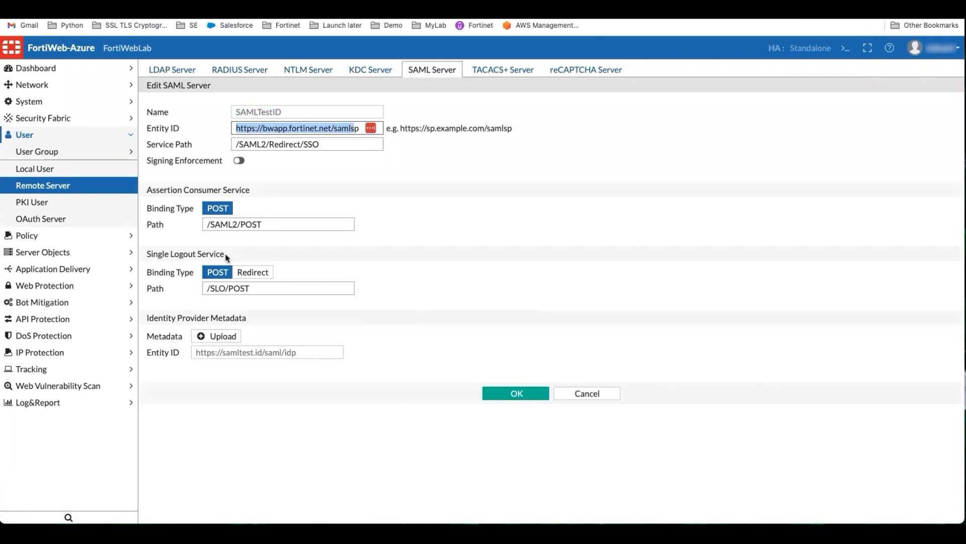
pyautogui.moveTo(252, 317); pyautogui.dragTo(143, 317)
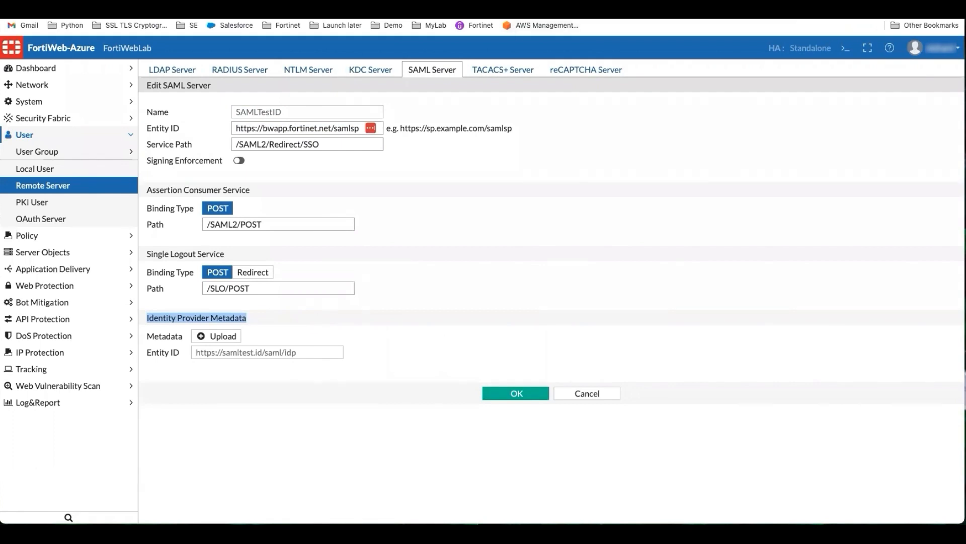
pyautogui.click(535, 5)
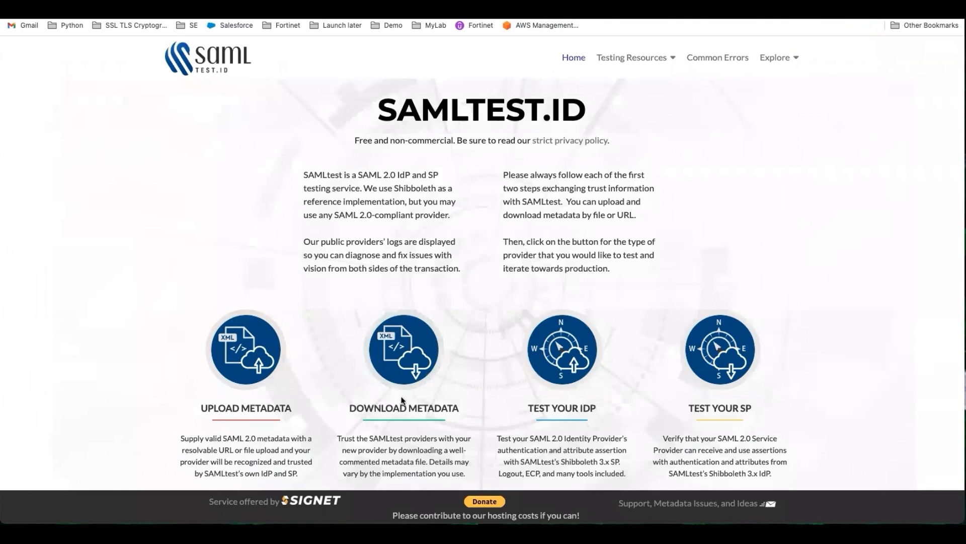
pyautogui.click(404, 361)
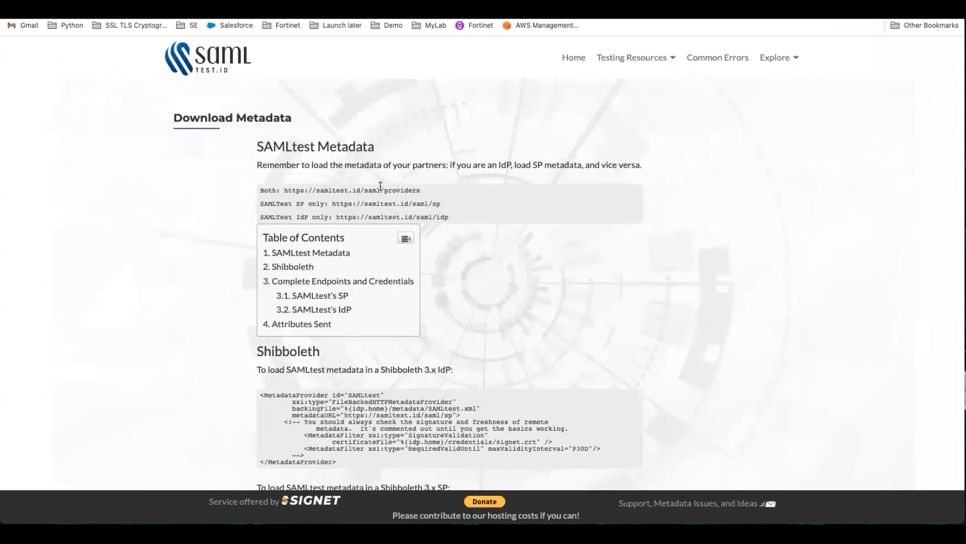
pyautogui.moveTo(338, 217); pyautogui.dragTo(456, 218)
pyautogui.rightClick(429, 220)
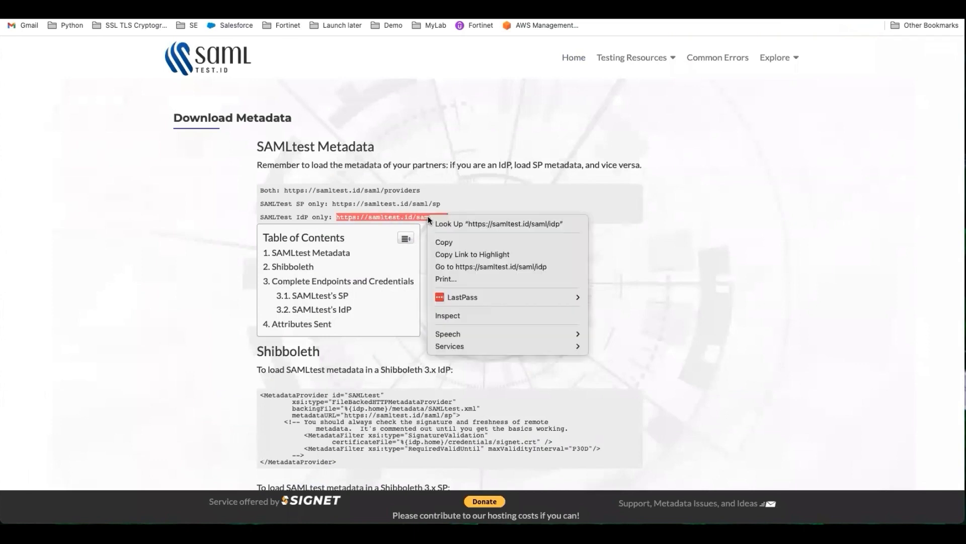
pyautogui.click(467, 265)
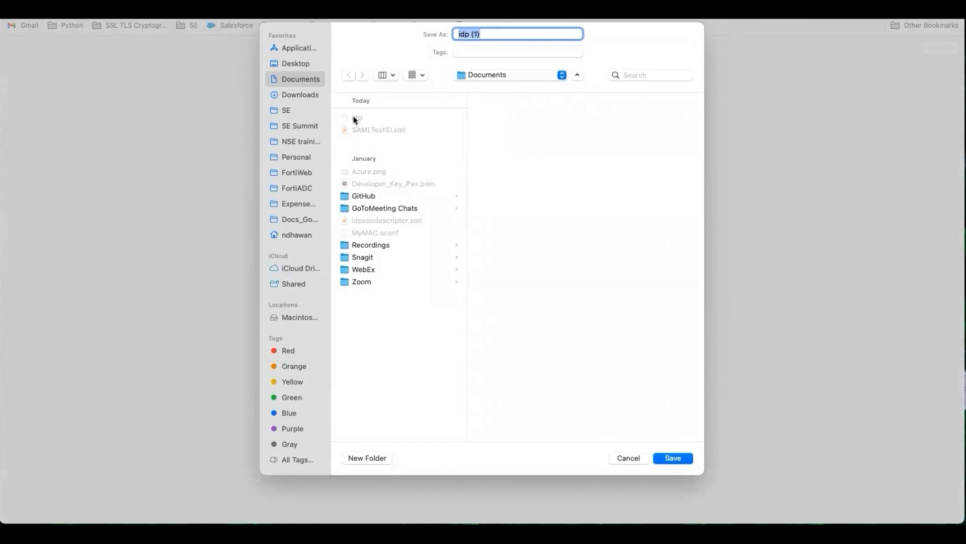
pyautogui.click(629, 457)
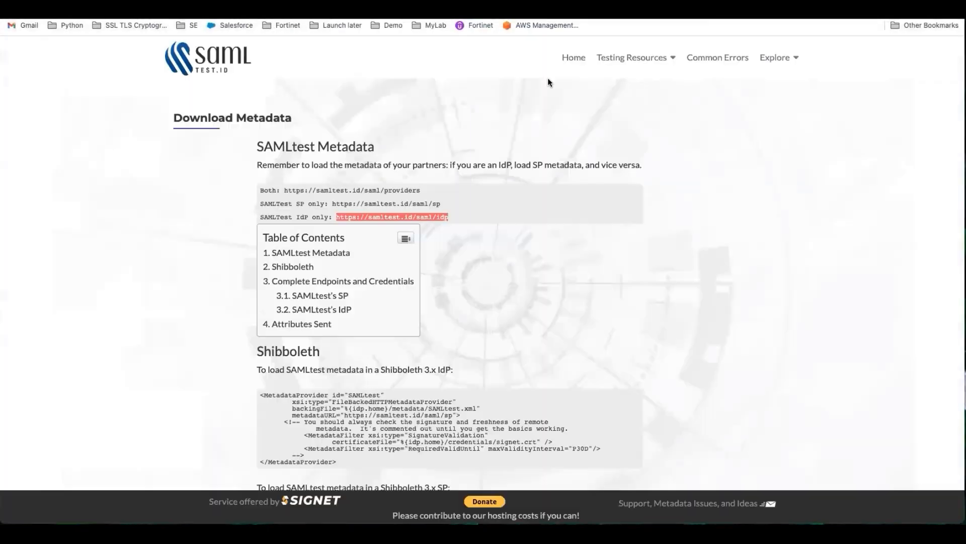
# - Return to FortiWeb, save the SAMLTestID server settings and try to generate its service provider metadata file
pyautogui.click(403, 5)
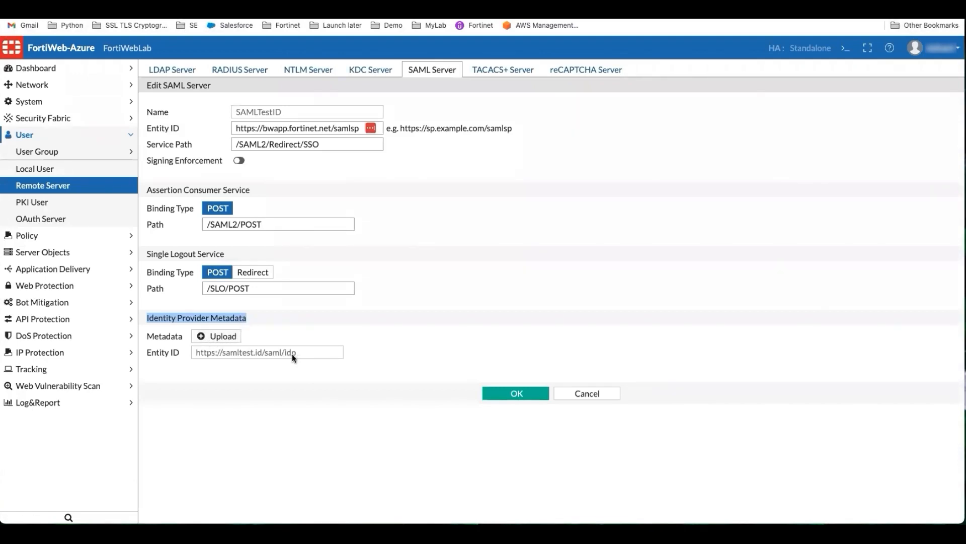
pyautogui.click(514, 397)
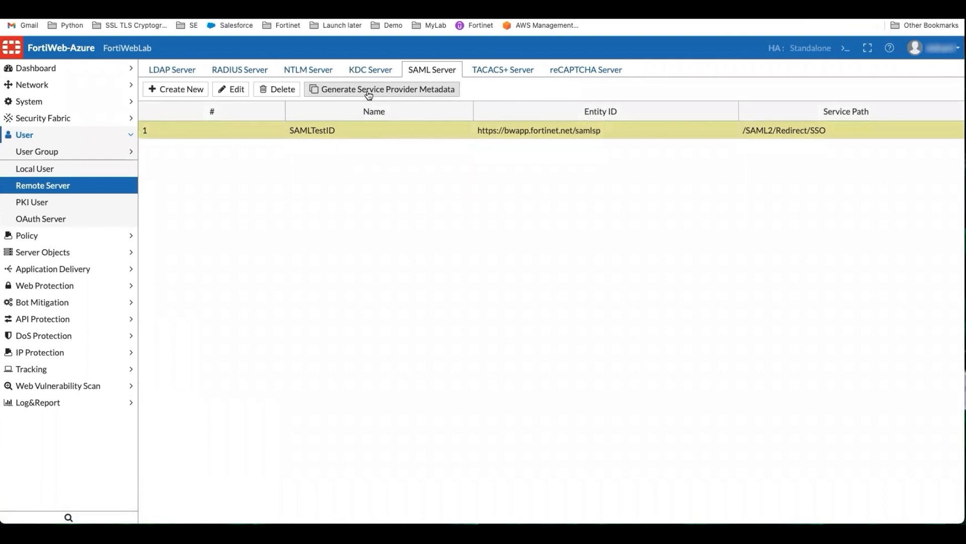
pyautogui.click(369, 93)
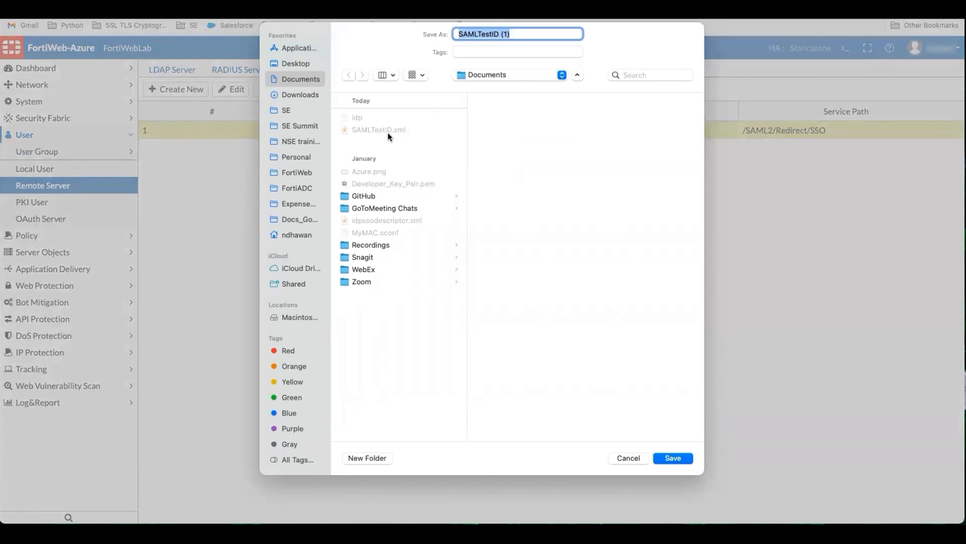
pyautogui.click(628, 458)
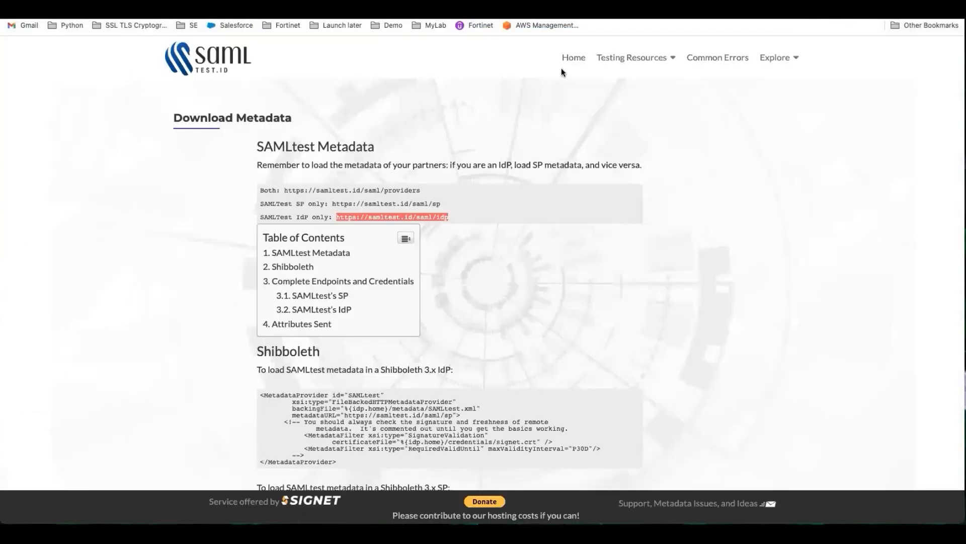
# - Switch back to the SAMLtest site and open its metadata upload page from the home page
pyautogui.click(579, 60)
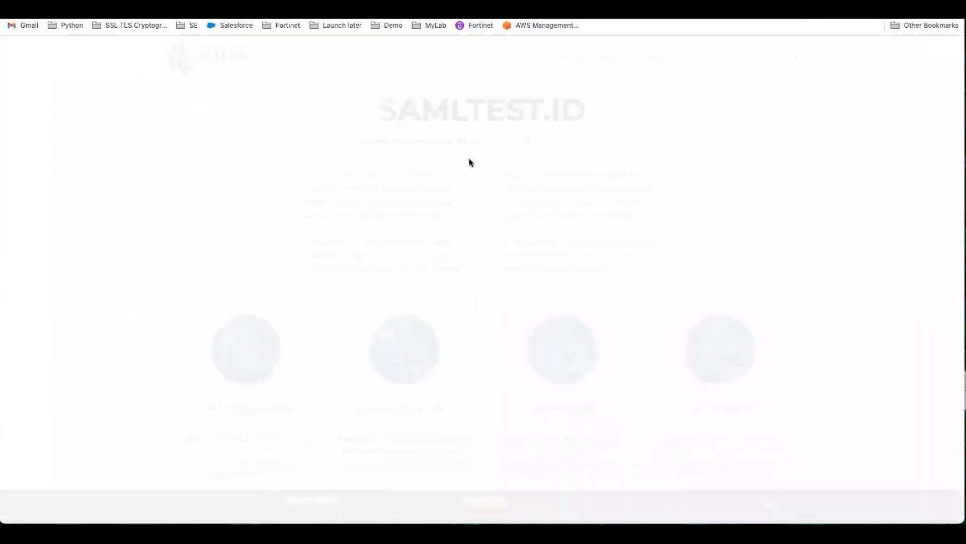
pyautogui.click(253, 356)
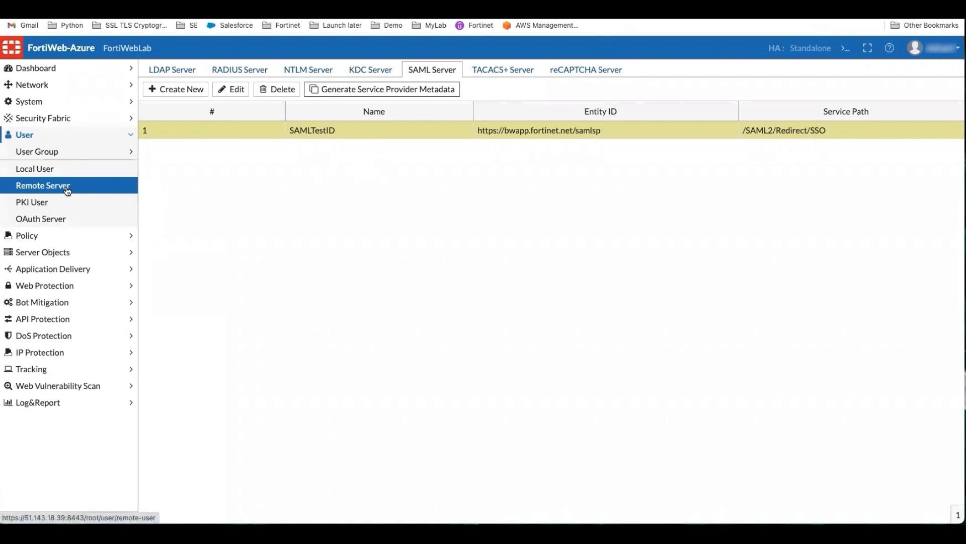
# - Return to FortiWeb and open the site publish rule SAML_TestId_Rule for editing
pyautogui.click(55, 270)
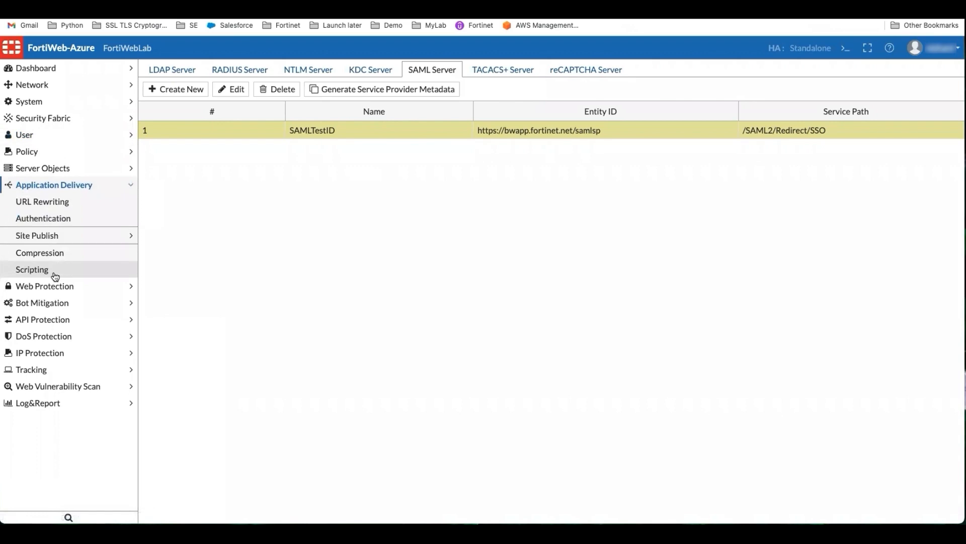
pyautogui.click(53, 234)
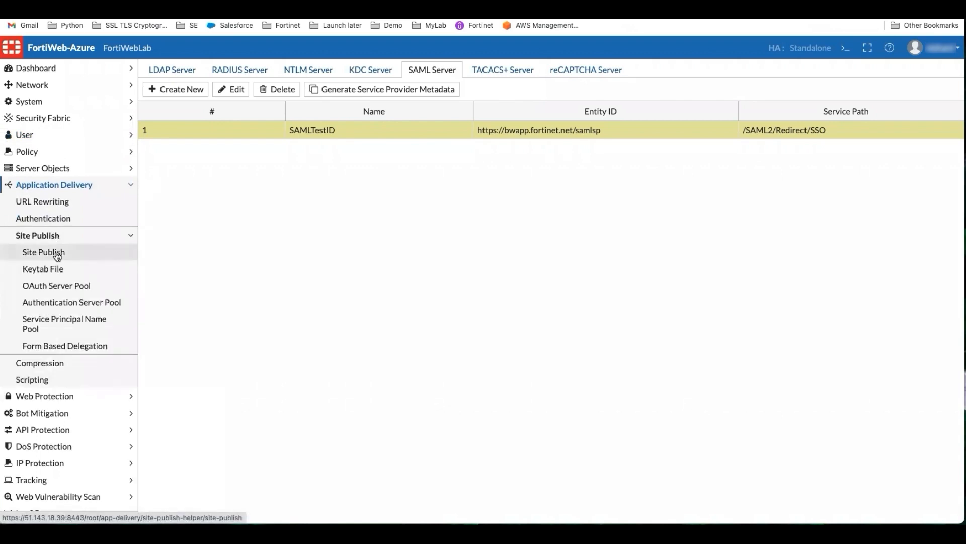
pyautogui.click(57, 254)
pyautogui.click(268, 73)
pyautogui.doubleClick(313, 147)
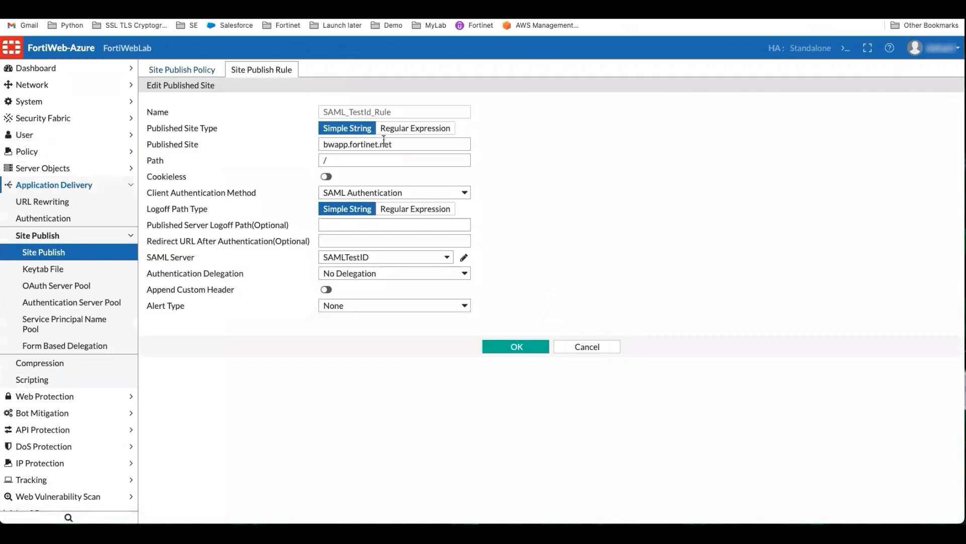
# - Select SAML Authentication as the rule's client authentication method, review its published site and SAML server choices, and save the rule
pyautogui.moveTo(398, 144); pyautogui.dragTo(320, 148)
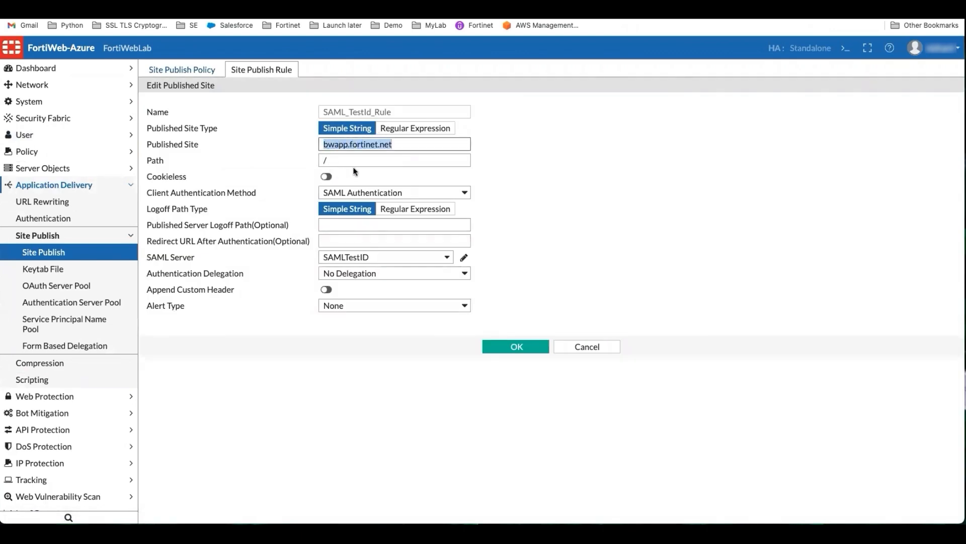
pyautogui.click(408, 193)
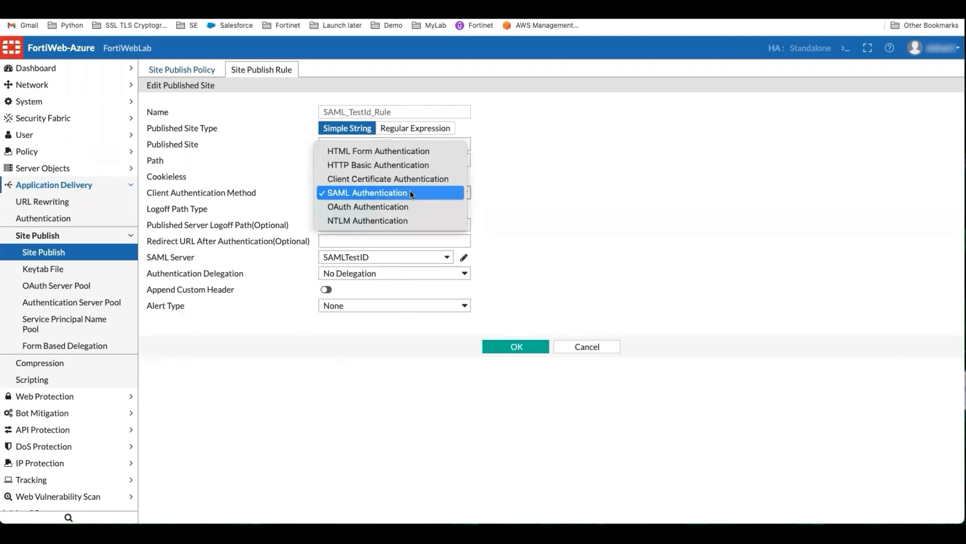
pyautogui.click(411, 193)
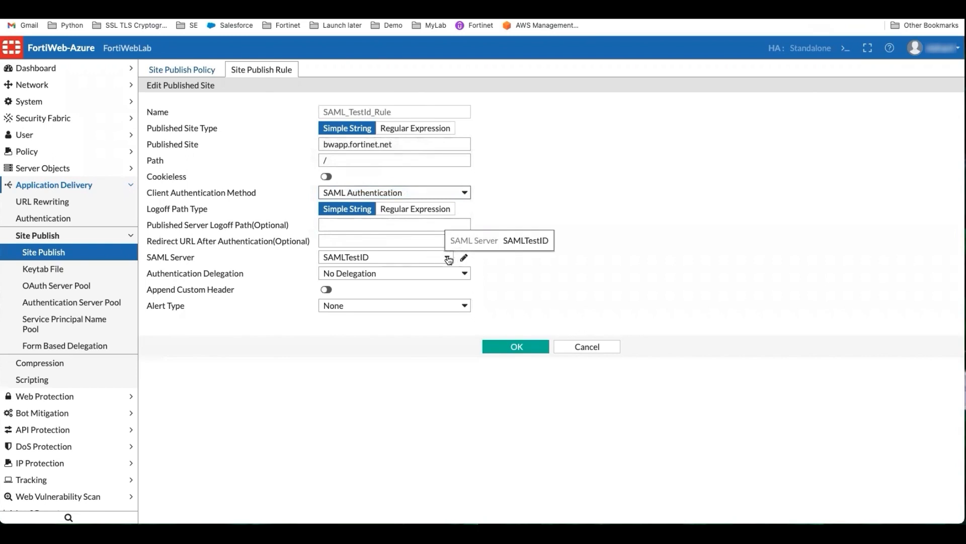
pyautogui.click(445, 257)
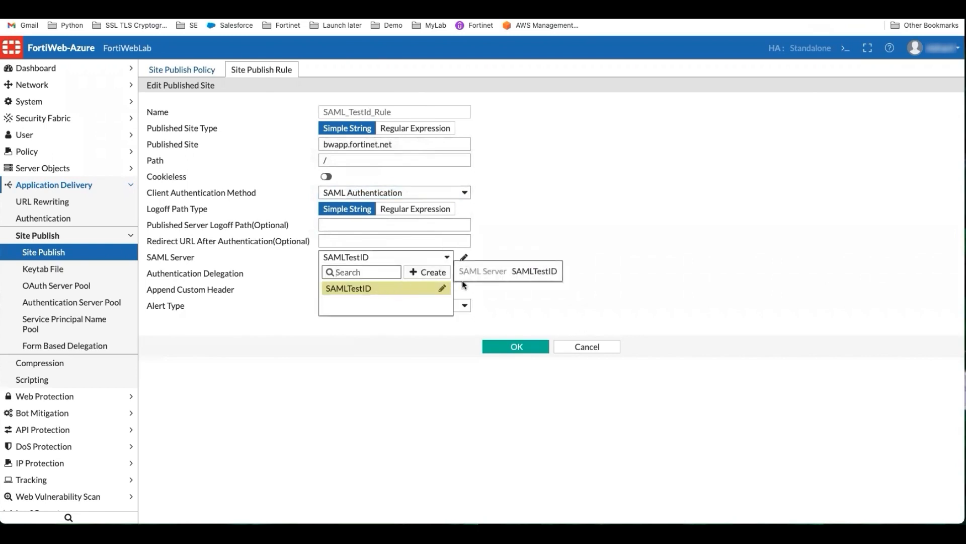
pyautogui.click(572, 265)
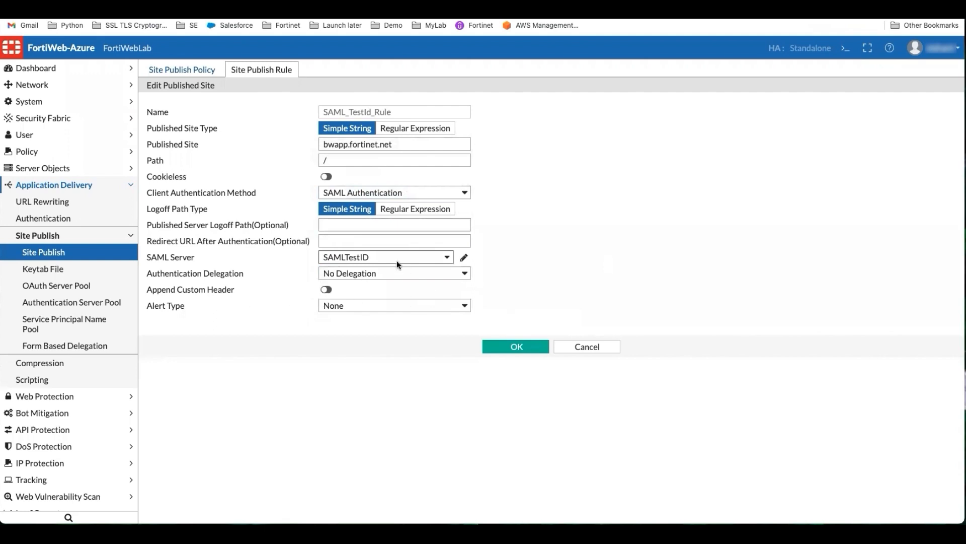
pyautogui.click(528, 349)
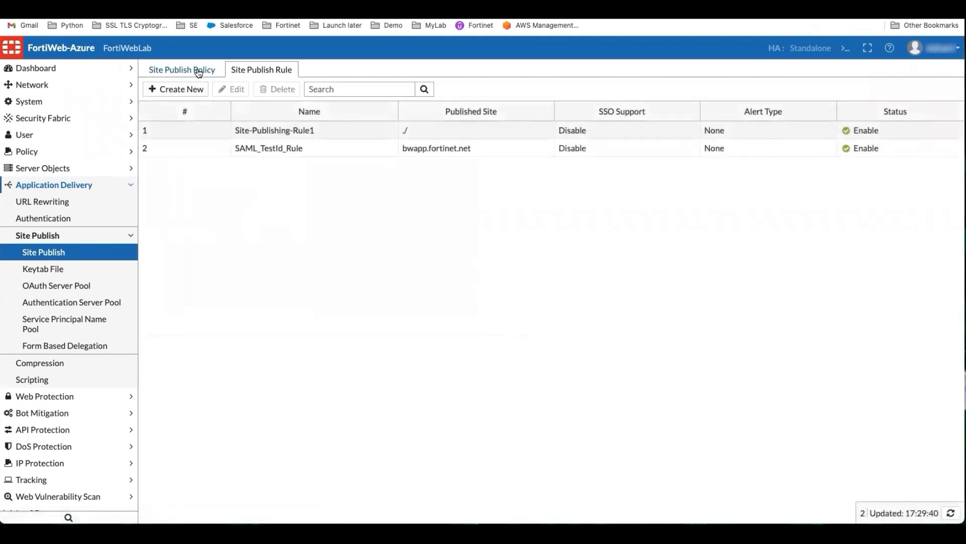
# - Open SAML_TestID_Site_Publish_Policy and examine the rule assigned to it
pyautogui.click(196, 71)
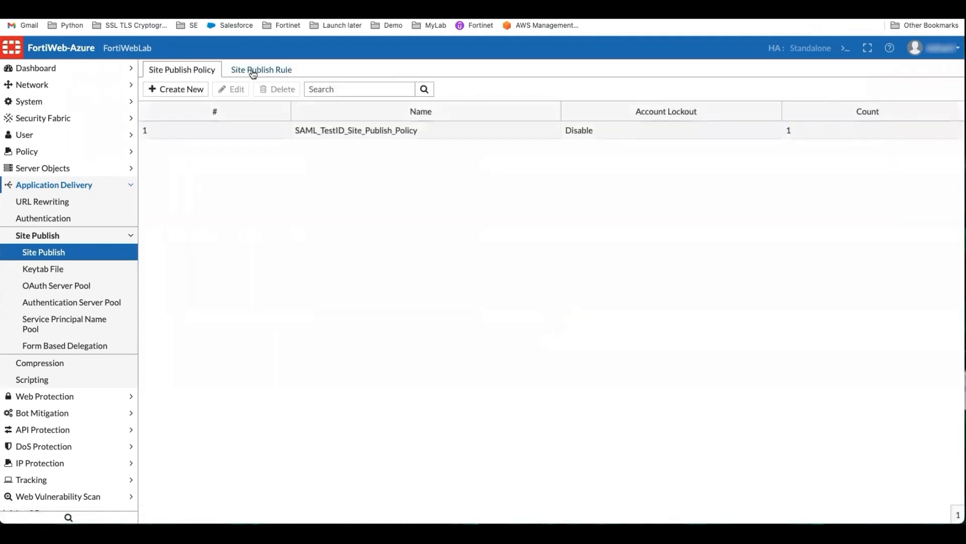
pyautogui.doubleClick(347, 132)
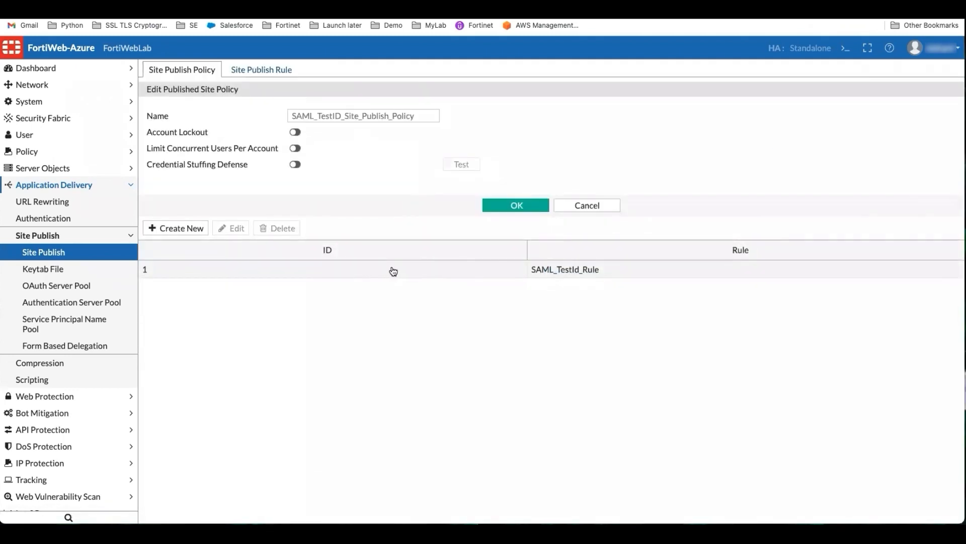
pyautogui.click(568, 277)
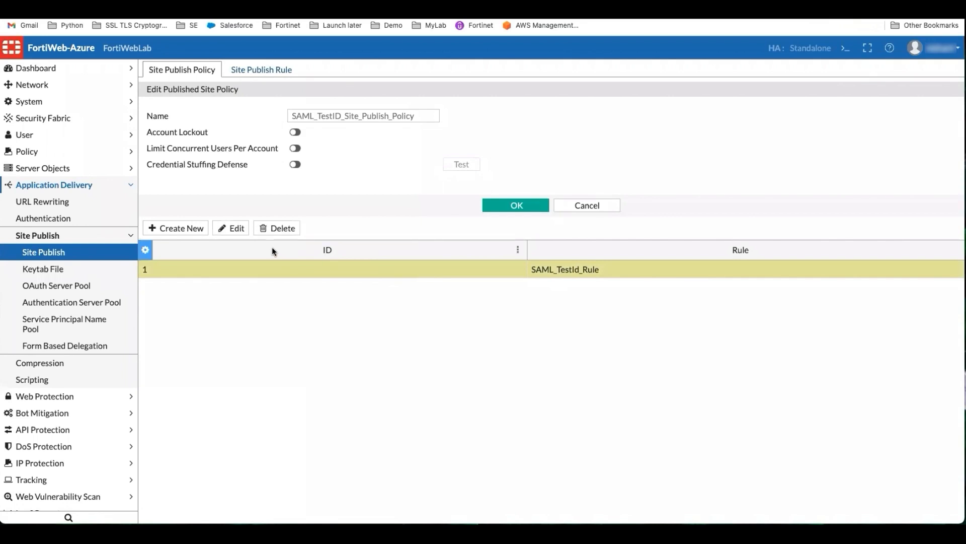
# - Open the web protection profile My_Protection_Profile and check its Site Publish setting under Application Delivery
pyautogui.click(47, 151)
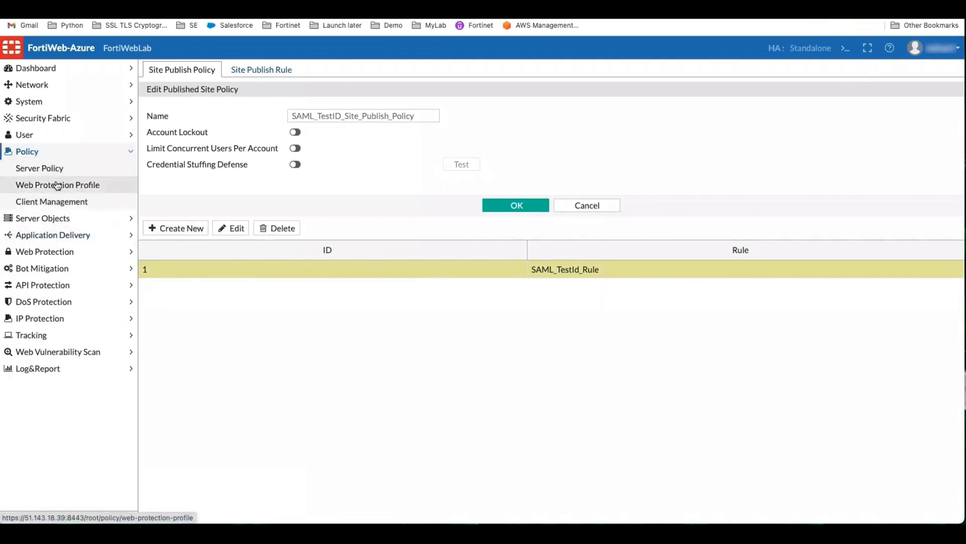
pyautogui.click(57, 185)
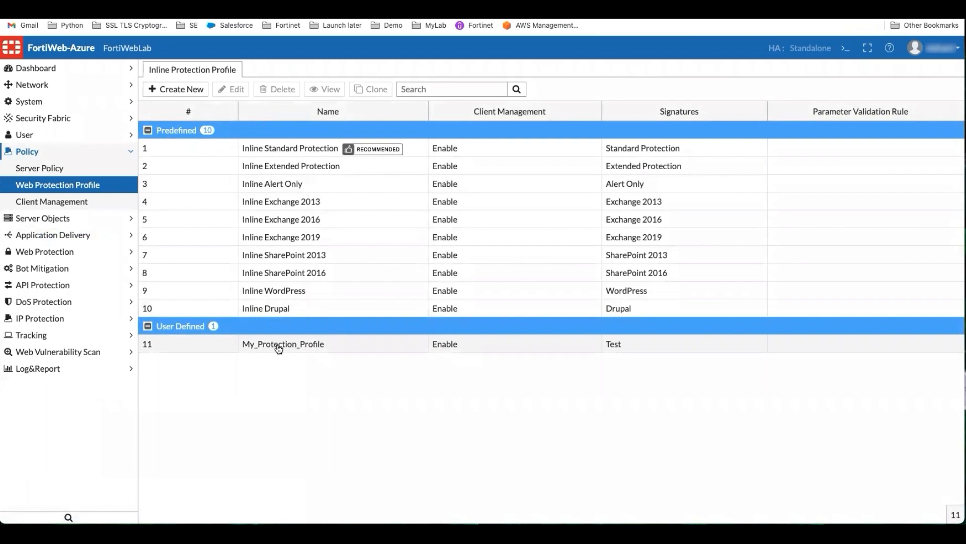
pyautogui.doubleClick(306, 344)
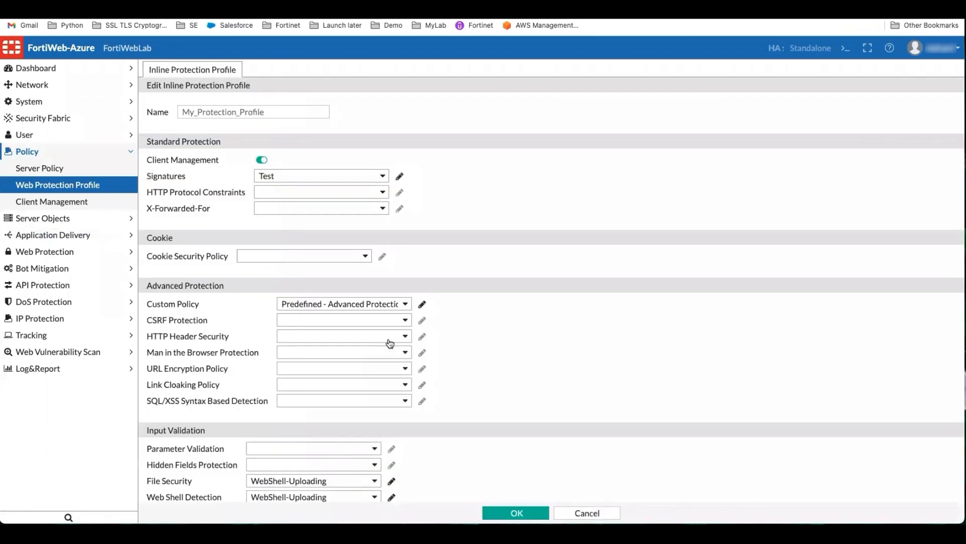
pyautogui.scroll(-15, 390, 343)
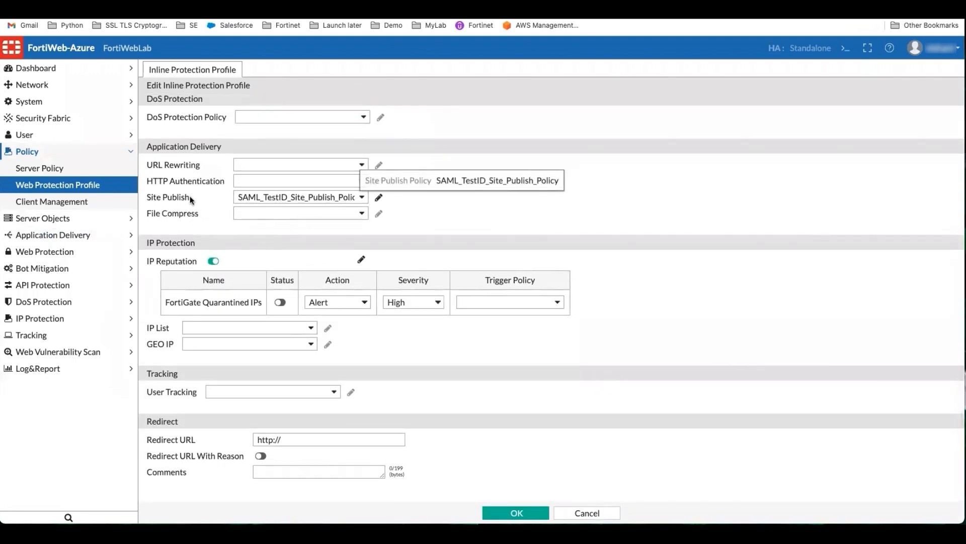
# - Leave the protection profile unchanged and open My_bWAPP_server_policy to examine its network settings and assigned web protection profile
pyautogui.moveTo(191, 198); pyautogui.dragTo(148, 198)
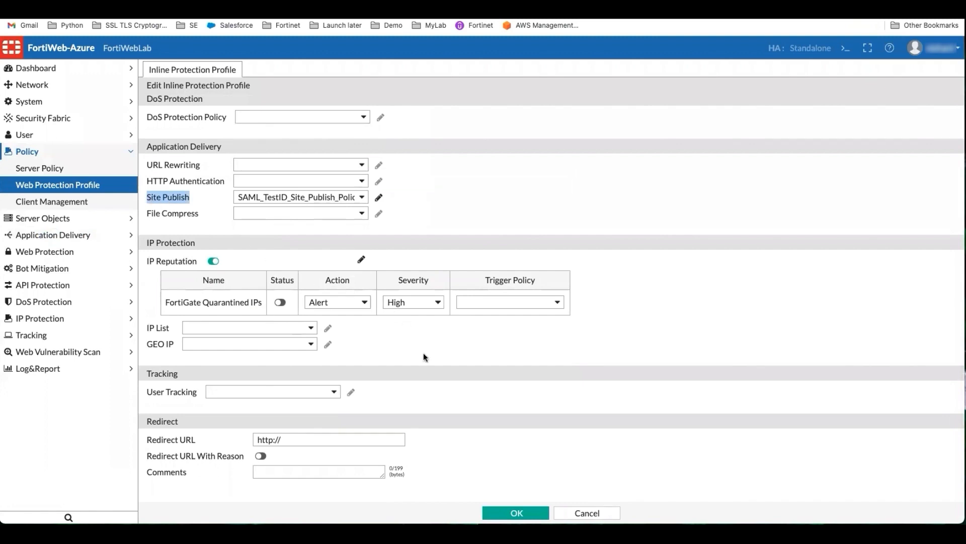
pyautogui.click(586, 513)
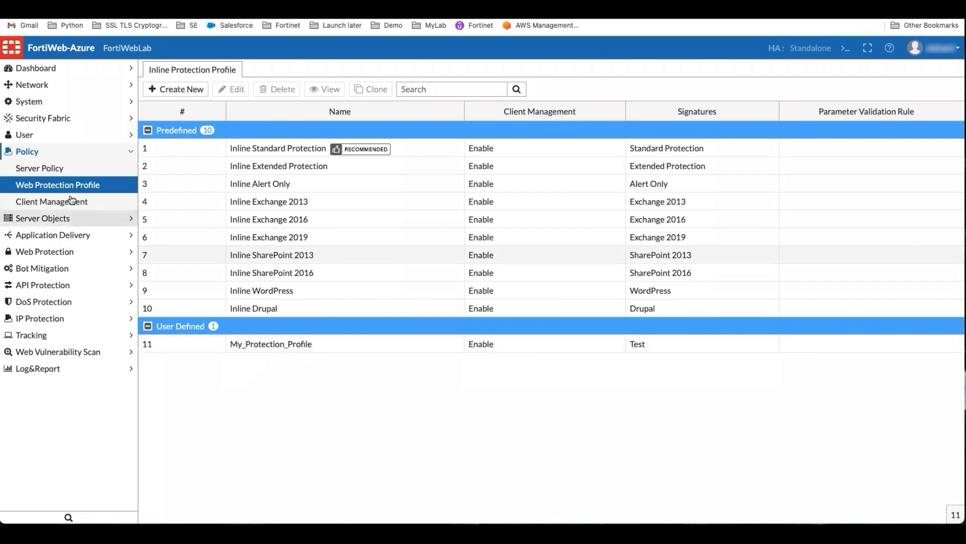
pyautogui.click(56, 170)
pyautogui.doubleClick(244, 118)
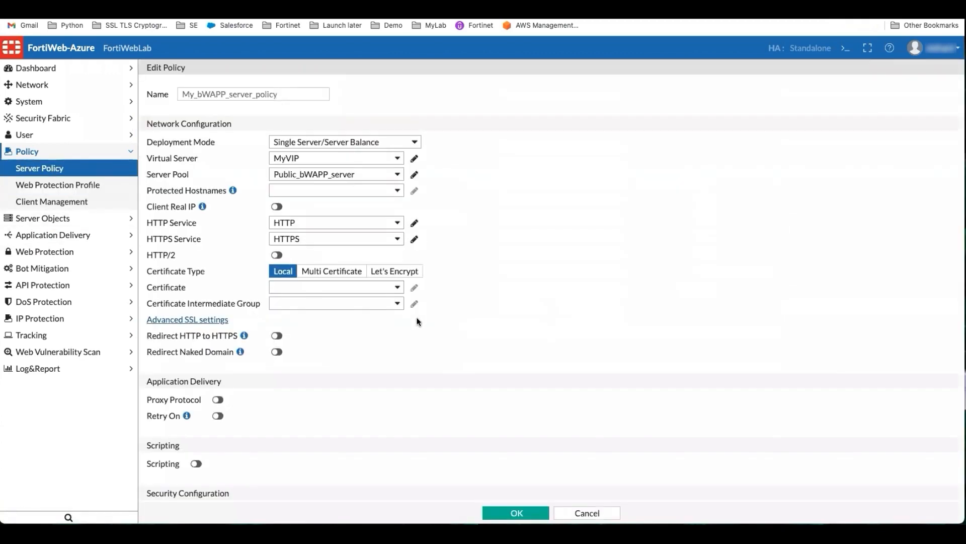
pyautogui.scroll(-3, 418, 322)
pyautogui.scroll(-2, 417, 321)
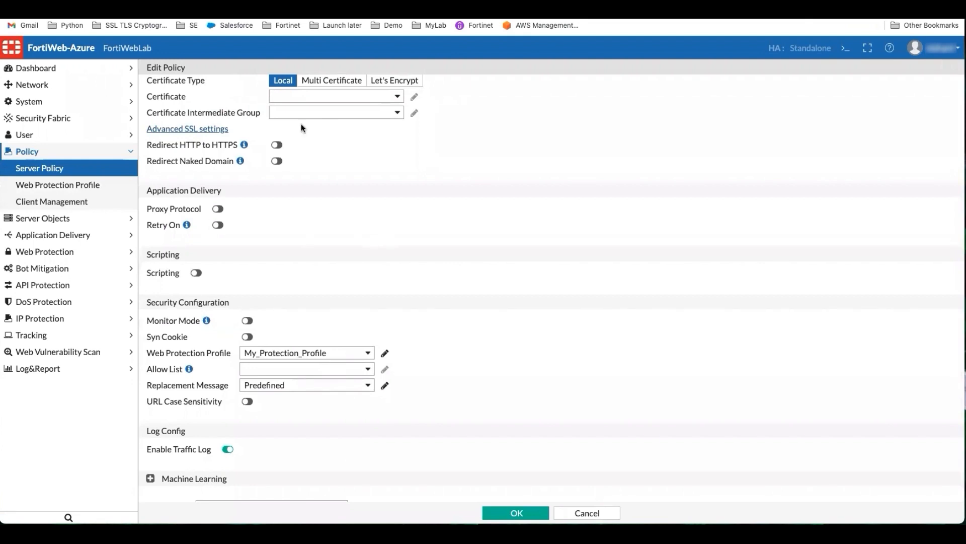
pyautogui.scroll(5, 358, 219)
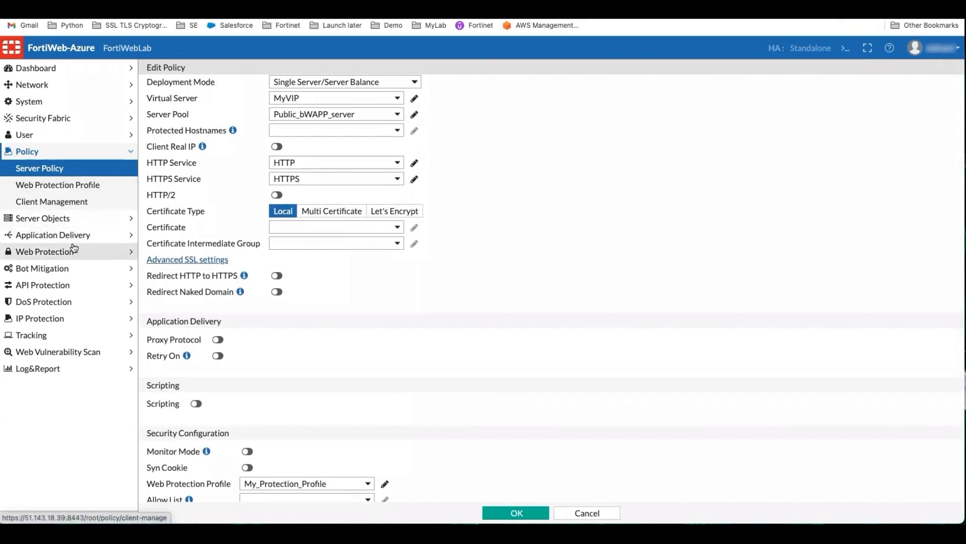
pyautogui.click(28, 135)
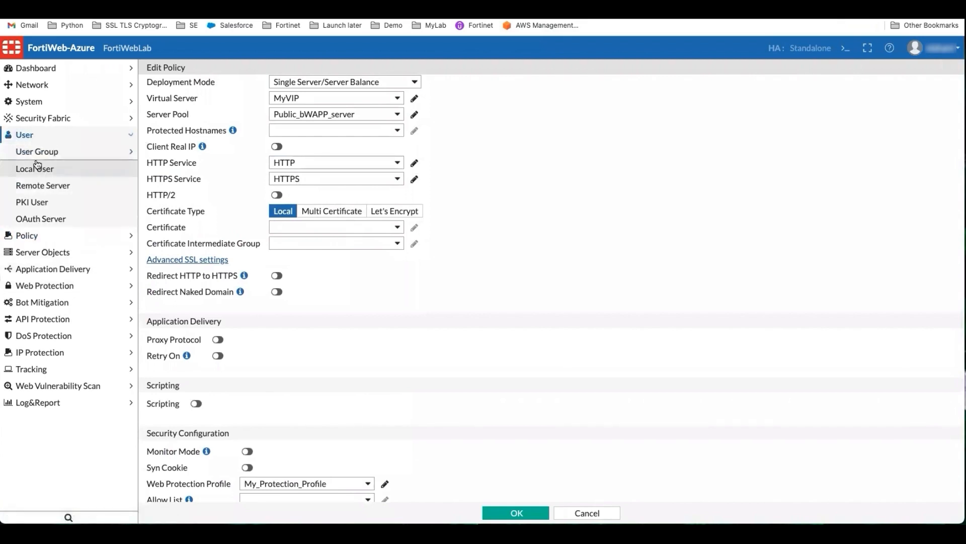
pyautogui.click(40, 185)
pyautogui.click(431, 69)
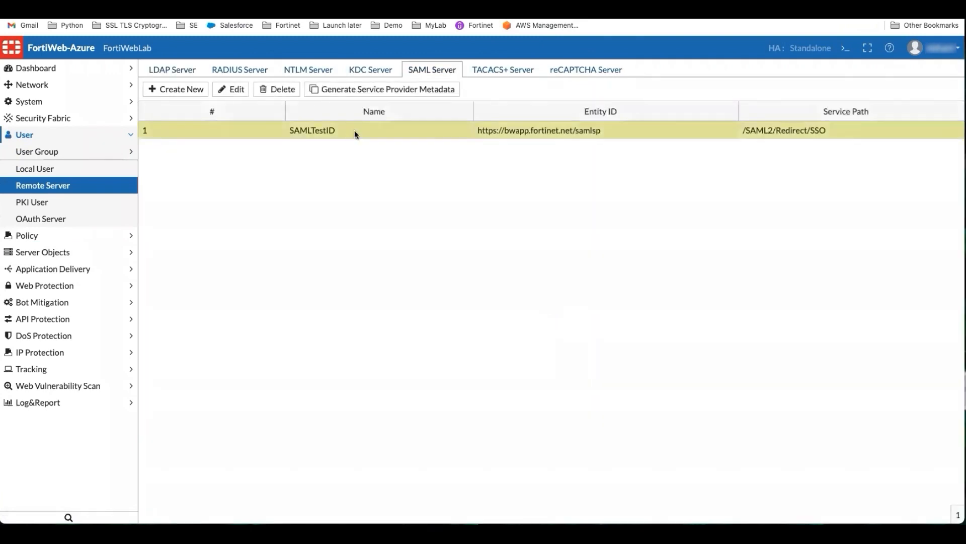
pyautogui.doubleClick(354, 130)
pyautogui.moveTo(330, 128); pyautogui.dragTo(235, 125)
pyautogui.rightClick(251, 127)
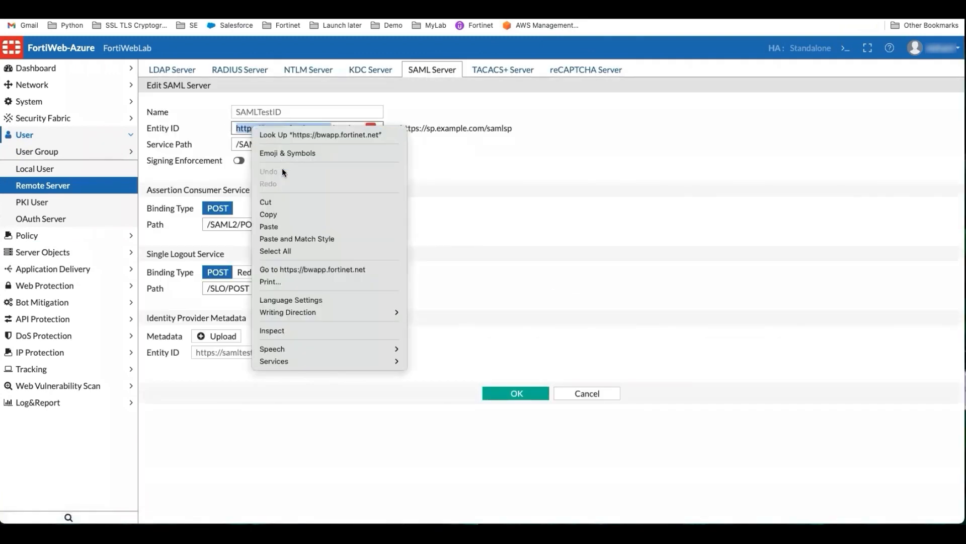
pyautogui.click(276, 212)
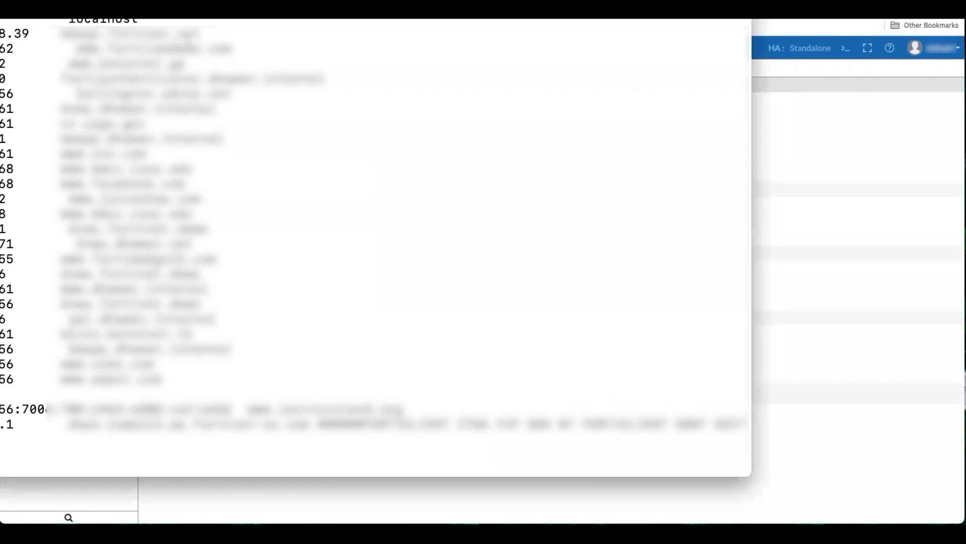
pyautogui.click(809, 125)
pyautogui.click(952, 10)
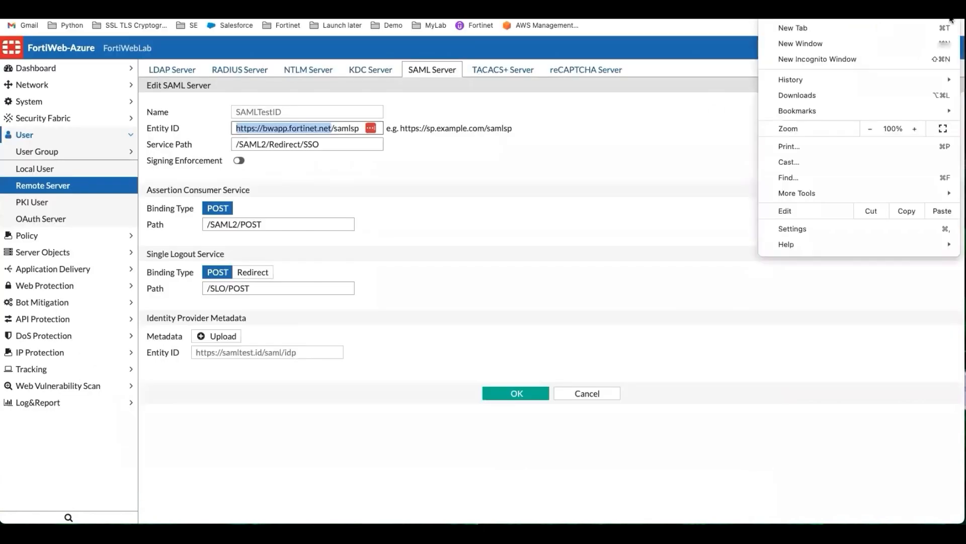
pyautogui.click(871, 57)
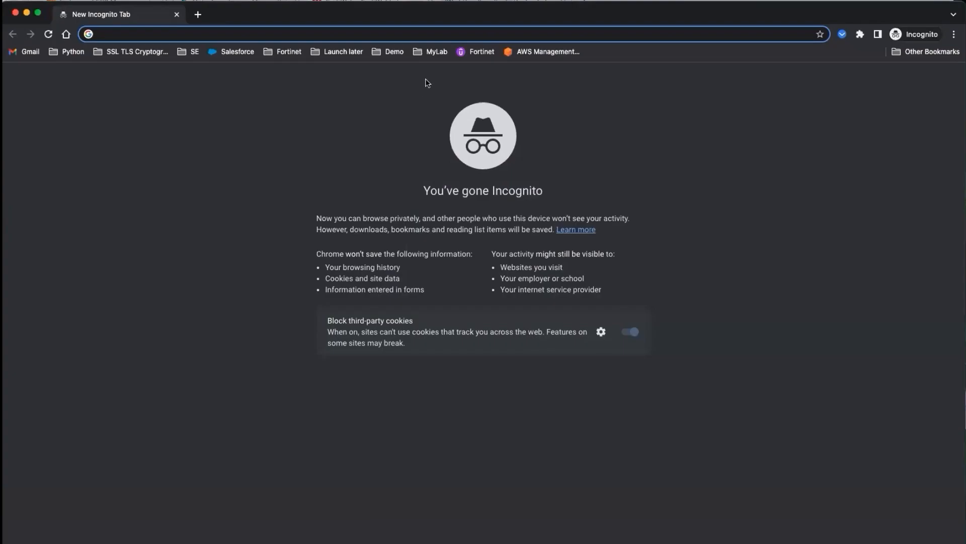
pyautogui.press('super+v')
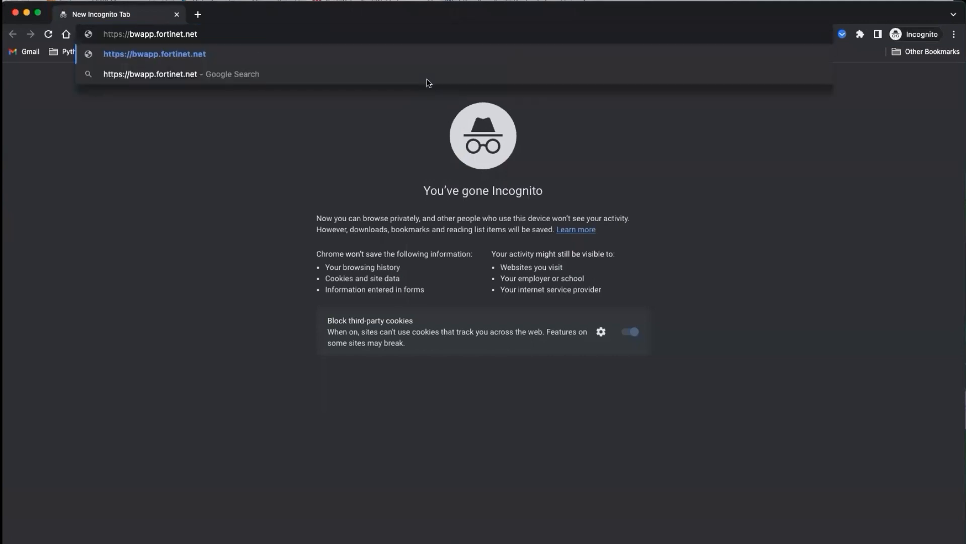
pyautogui.press('Return')
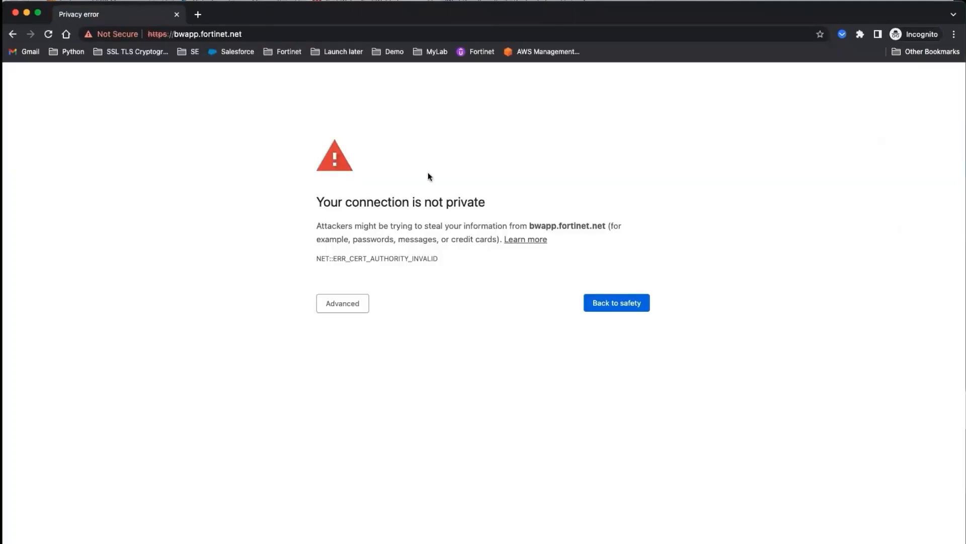
pyautogui.click(349, 308)
pyautogui.click(364, 389)
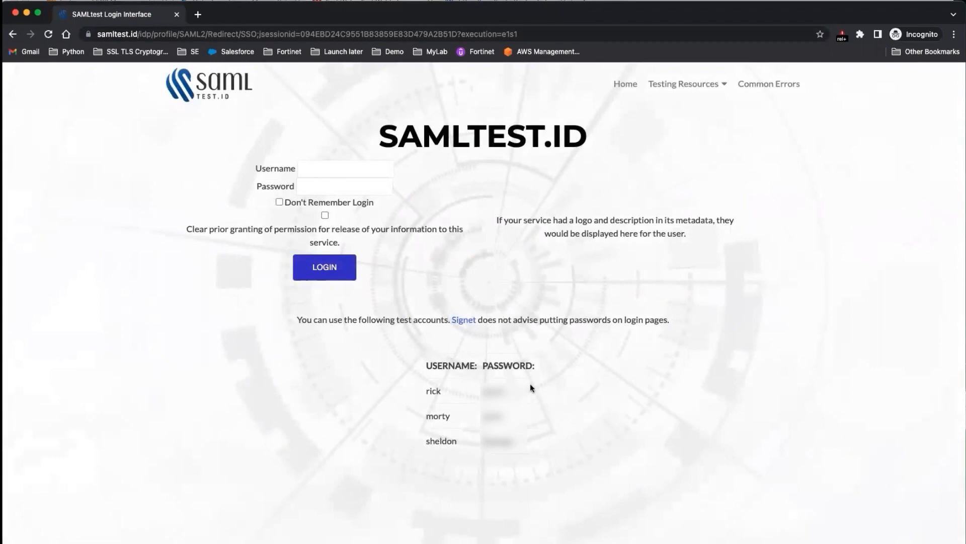
# - Log in to SAMLtest with the second listed test account's username and password, and accept releasing its information to bwapp.fortinet.net
pyautogui.click(331, 166)
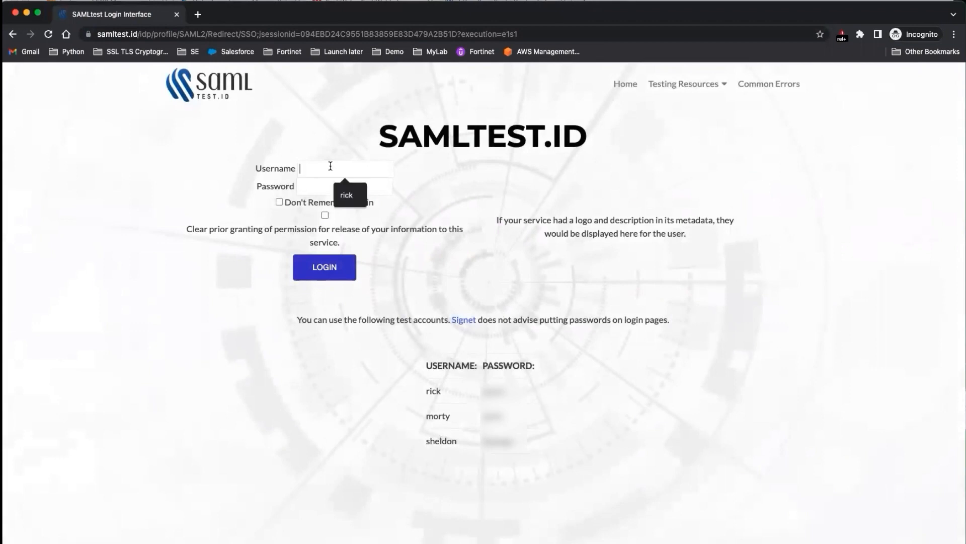
pyautogui.write('morty')
pyautogui.press('Tab')
pyautogui.write('panic')
pyautogui.press('Return')
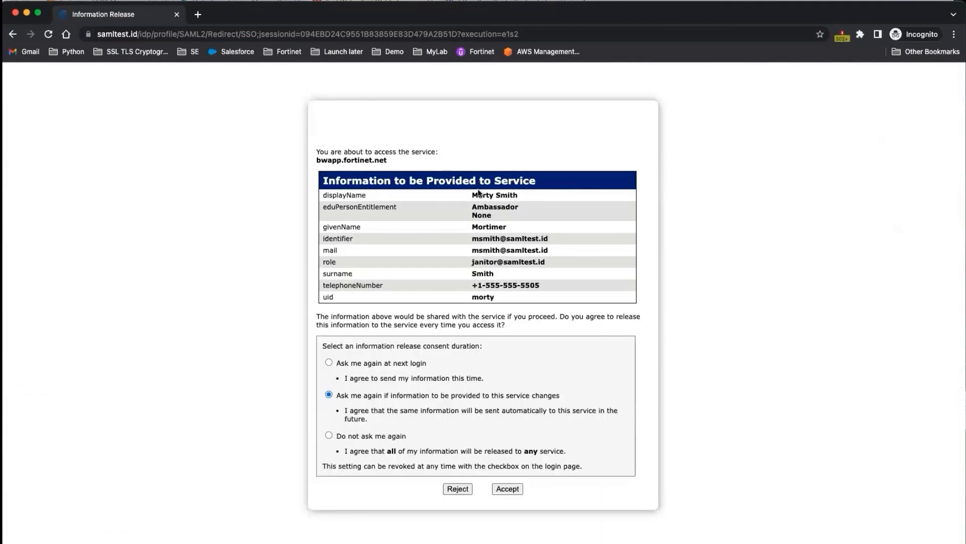
pyautogui.click(516, 491)
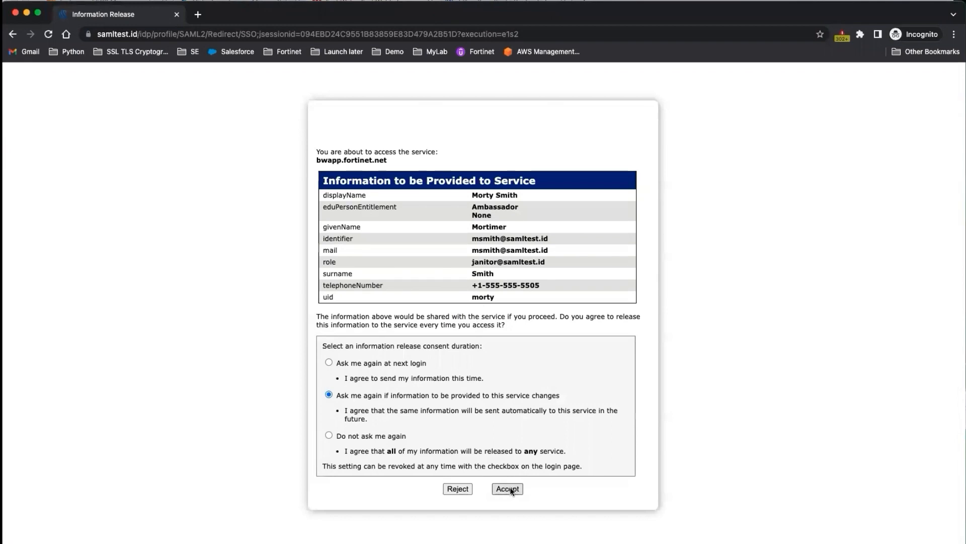